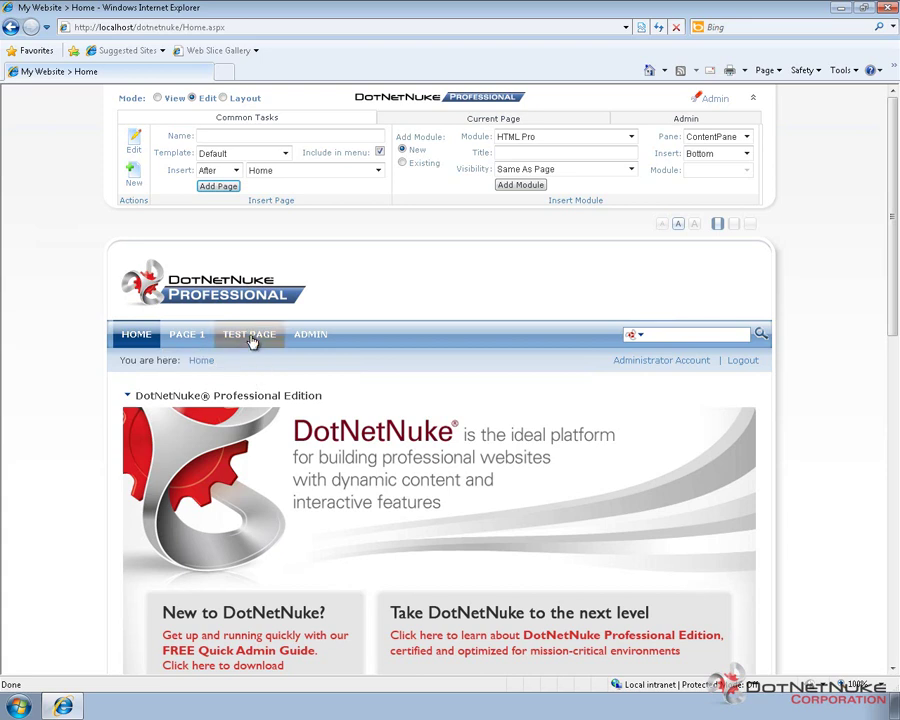
Open Test Page and delete its Latest Announcements module, confirming with OK
{"action": "left_click", "coordinate": [252, 340]}
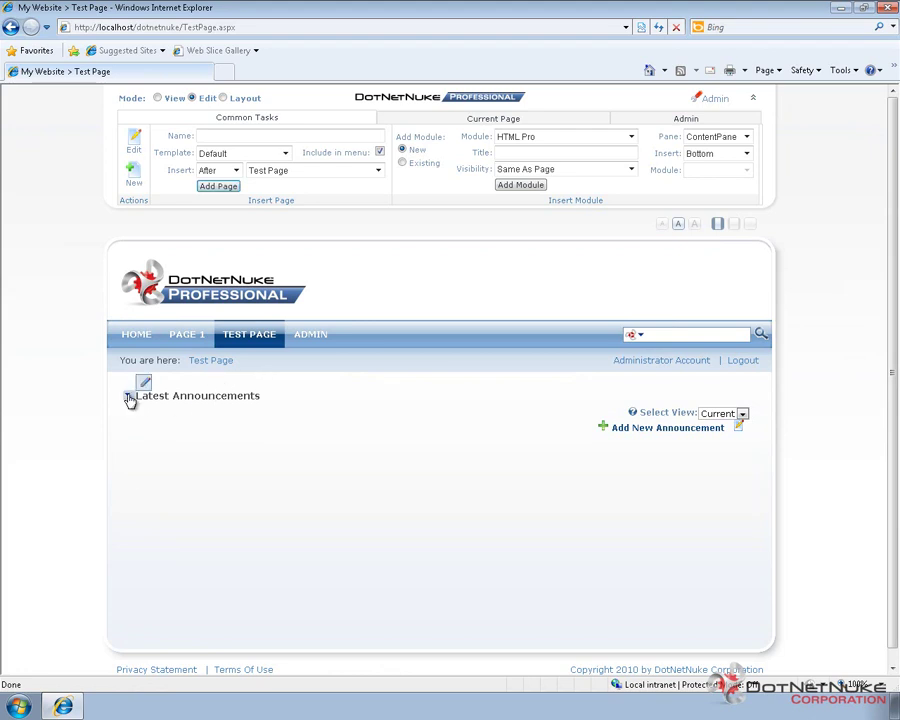
{"action": "mouse_move", "coordinate": [127, 395]}
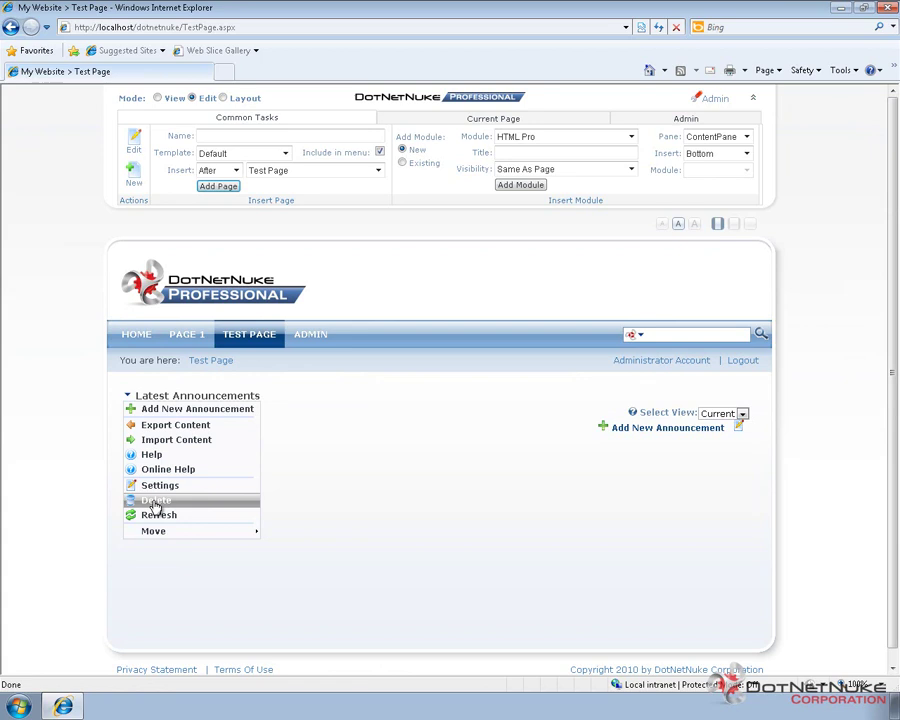
{"action": "left_click", "coordinate": [155, 502]}
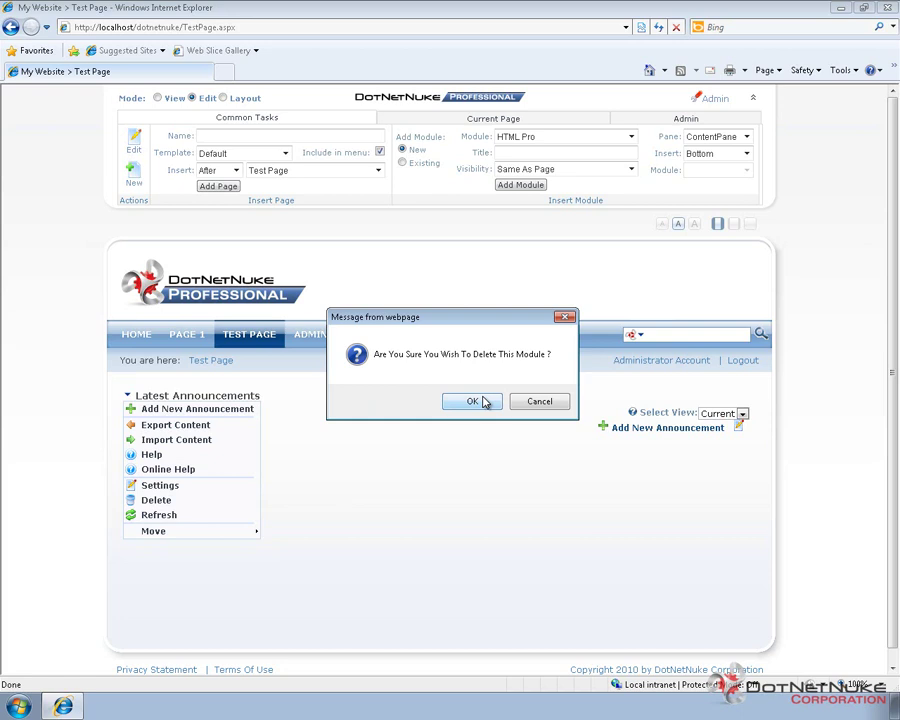
{"action": "left_click", "coordinate": [484, 402]}
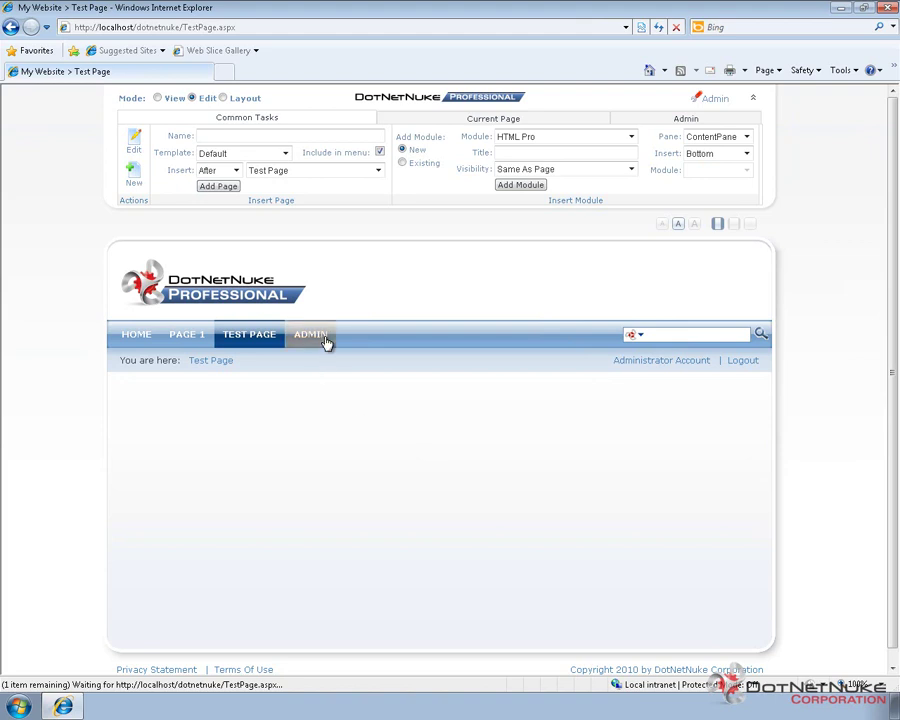
{"action": "mouse_move", "coordinate": [310, 334]}
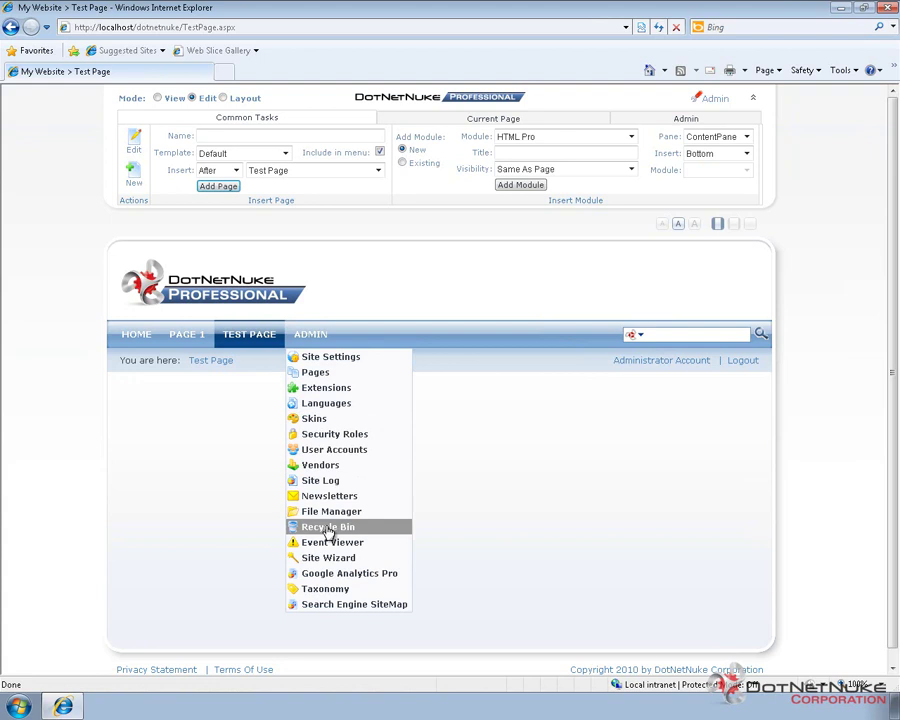
Open Admin > Recycle Bin and select 'Test Page - Latest Announcements' in the Modules list
{"action": "left_click", "coordinate": [328, 527]}
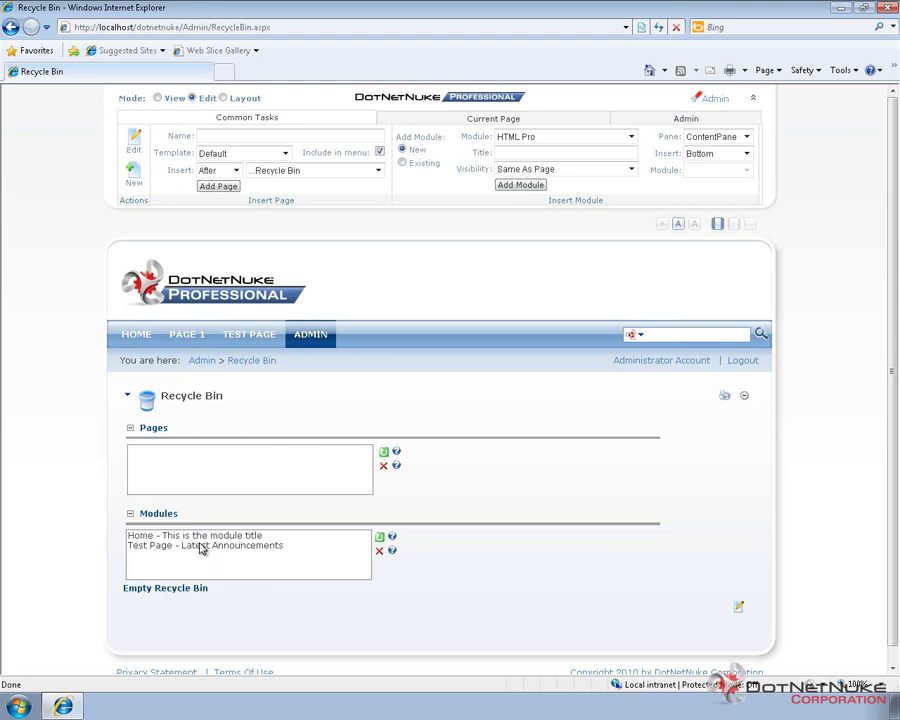
{"action": "left_click", "coordinate": [202, 547]}
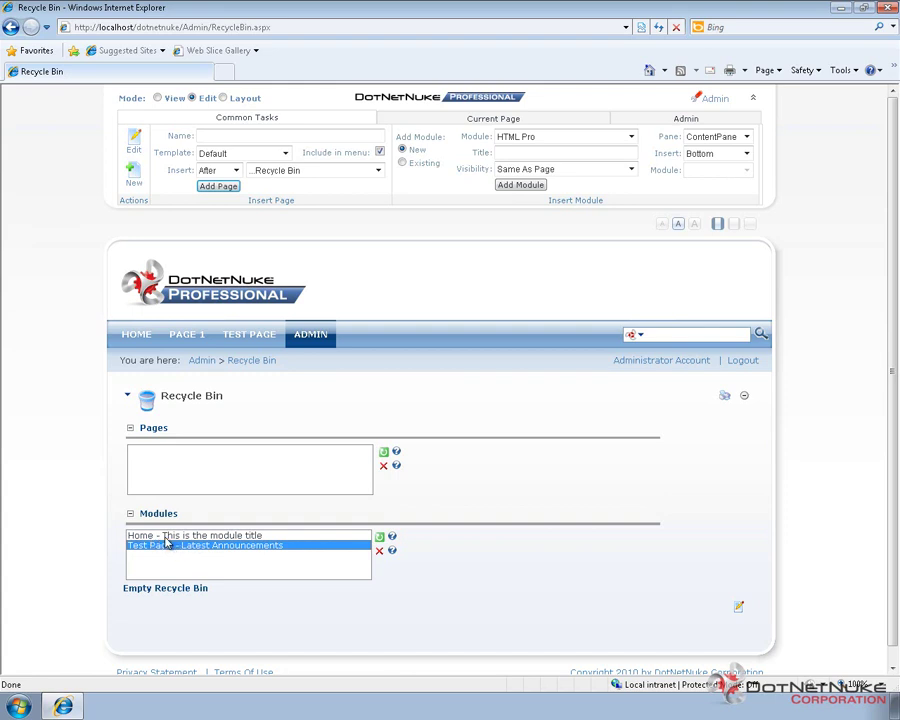
Restore 'Test Page - Latest Announcements' from the Recycle Bin and return to Test Page
{"action": "left_click", "coordinate": [244, 537]}
{"action": "left_click", "coordinate": [378, 550]}
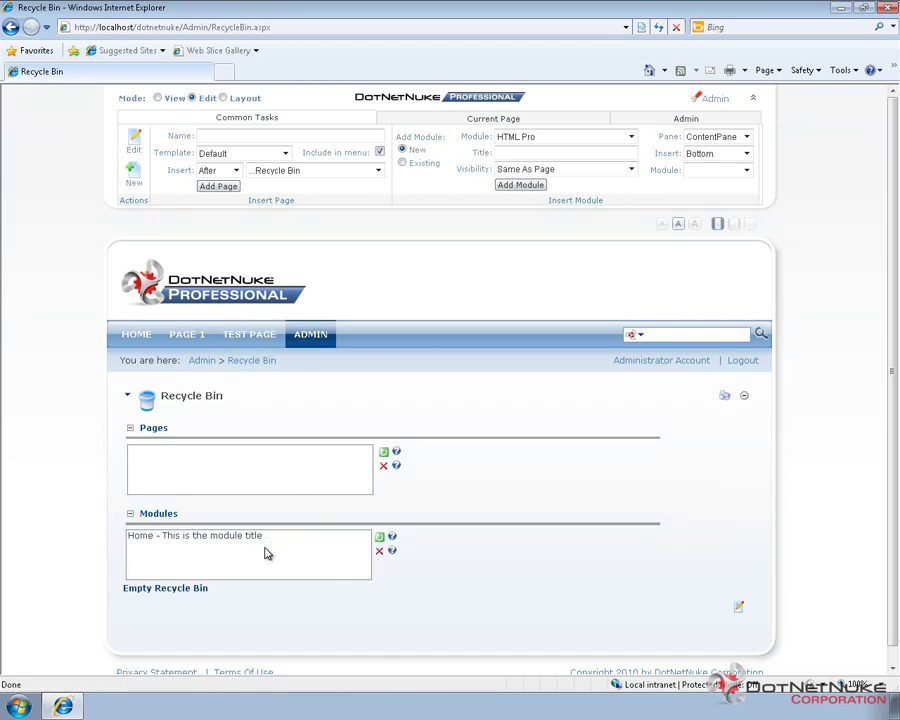
{"action": "left_click", "coordinate": [247, 336]}
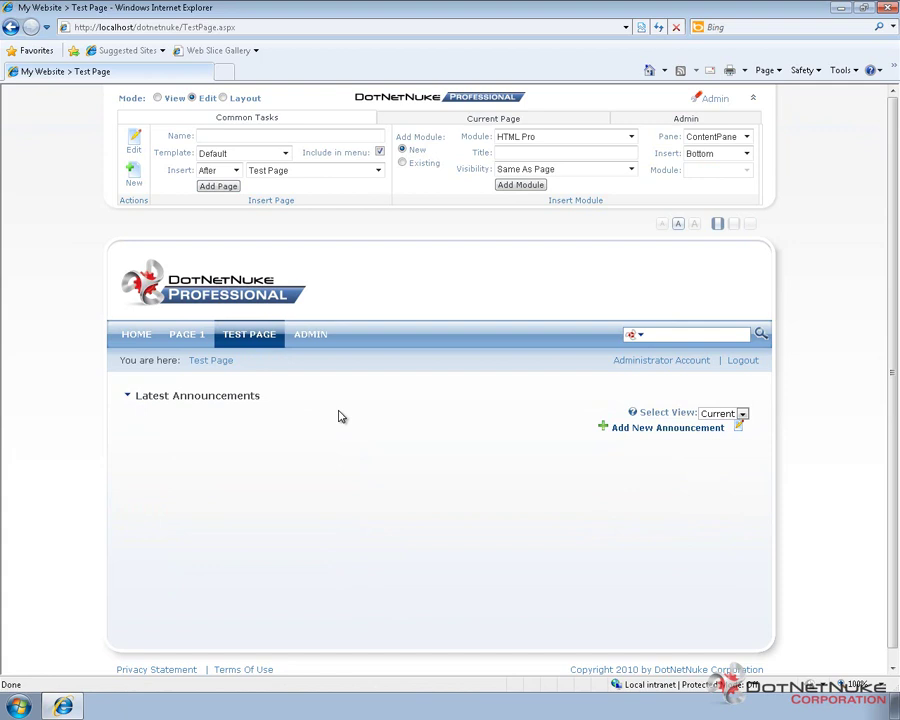
Delete Test Page from the Current Page control panel, confirming with OK
{"action": "left_click", "coordinate": [430, 120]}
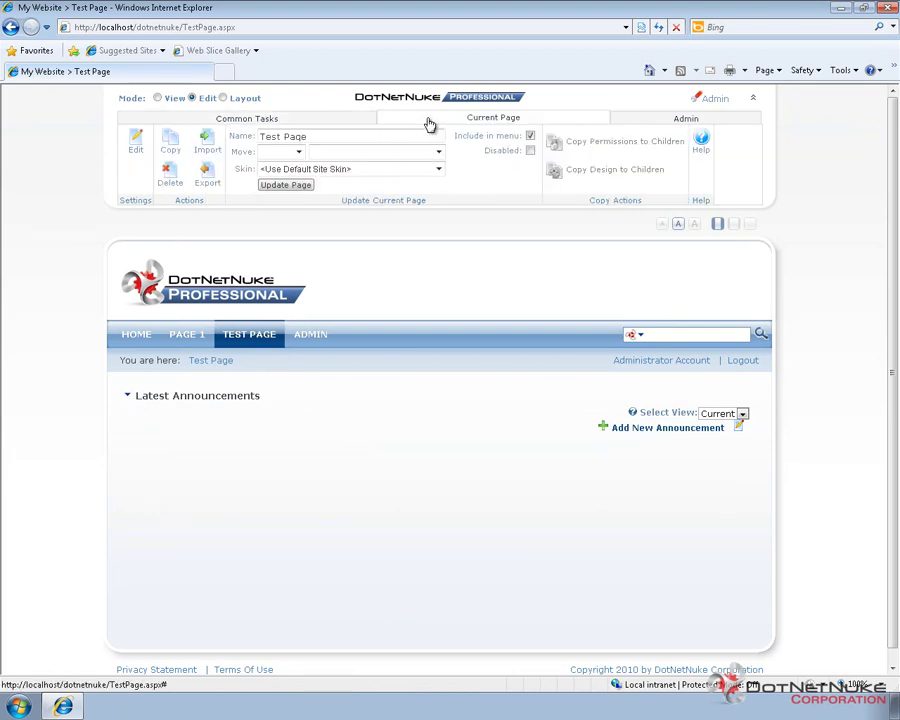
{"action": "left_click", "coordinate": [171, 178]}
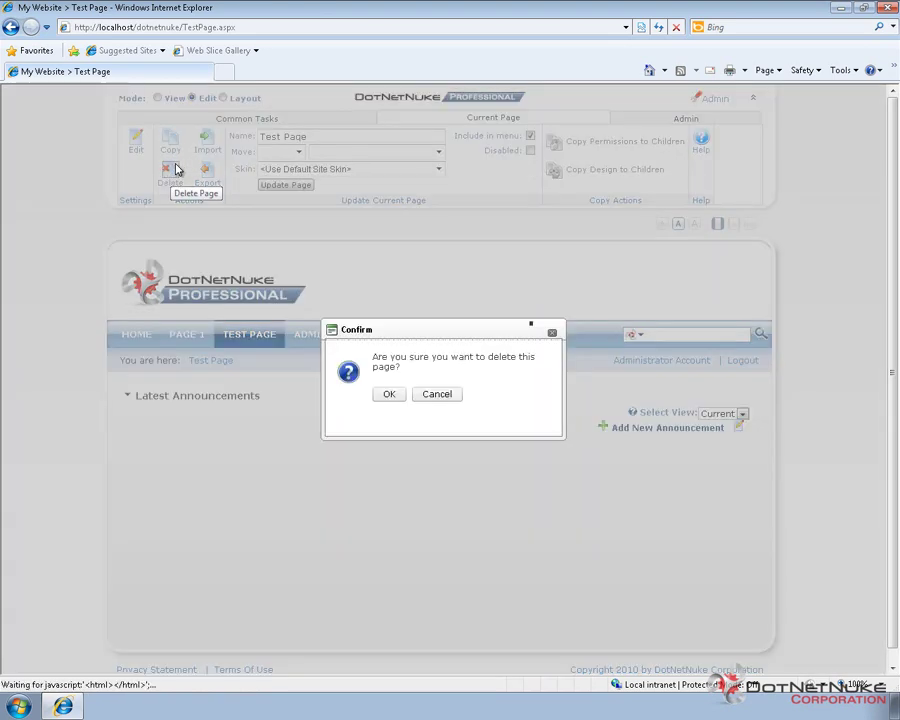
{"action": "left_click", "coordinate": [389, 396]}
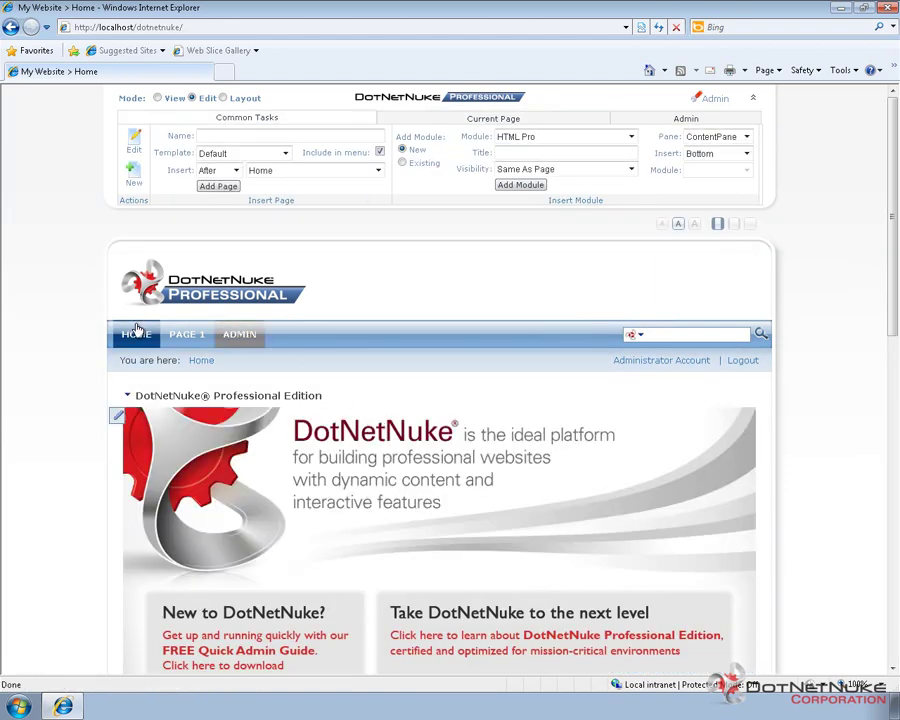
{"action": "mouse_move", "coordinate": [239, 334]}
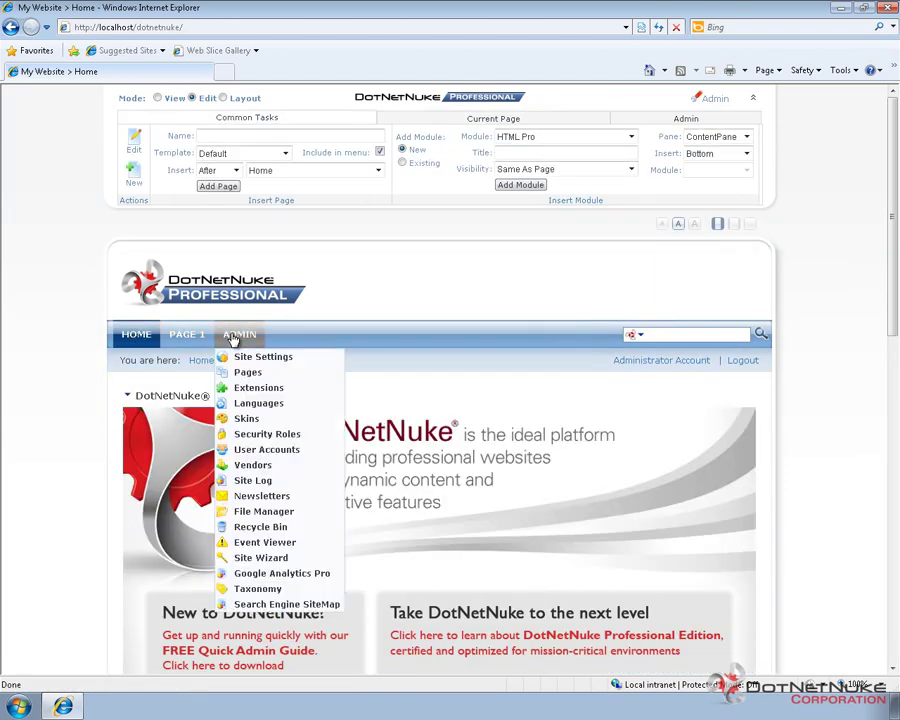
In the Recycle Bin, restore the deleted Test Page, then the Latest Announcements module
{"action": "left_click", "coordinate": [259, 528]}
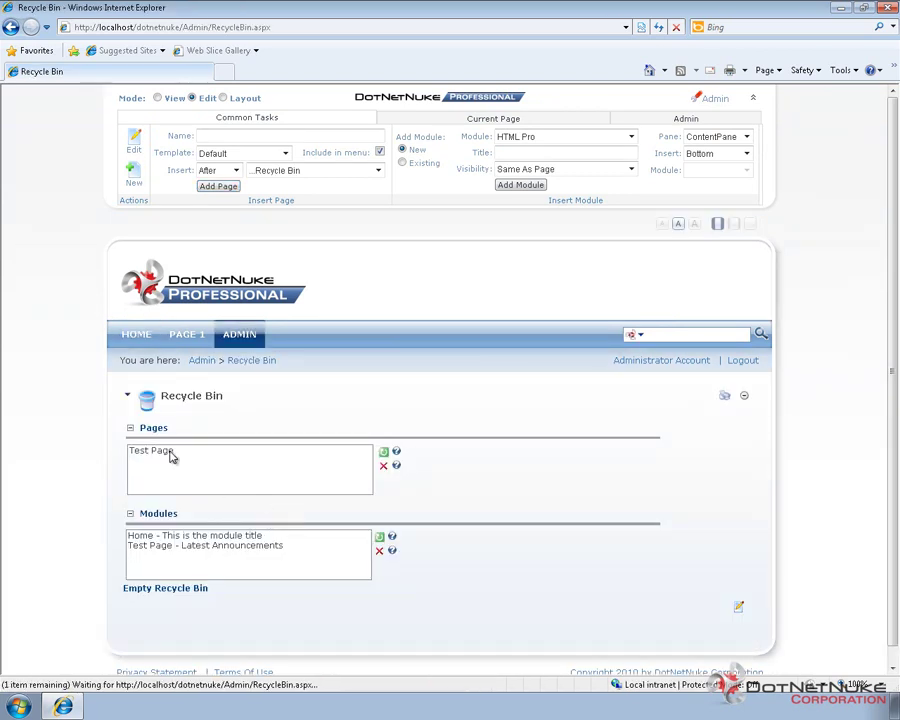
{"action": "left_click", "coordinate": [152, 452]}
{"action": "left_click", "coordinate": [152, 454]}
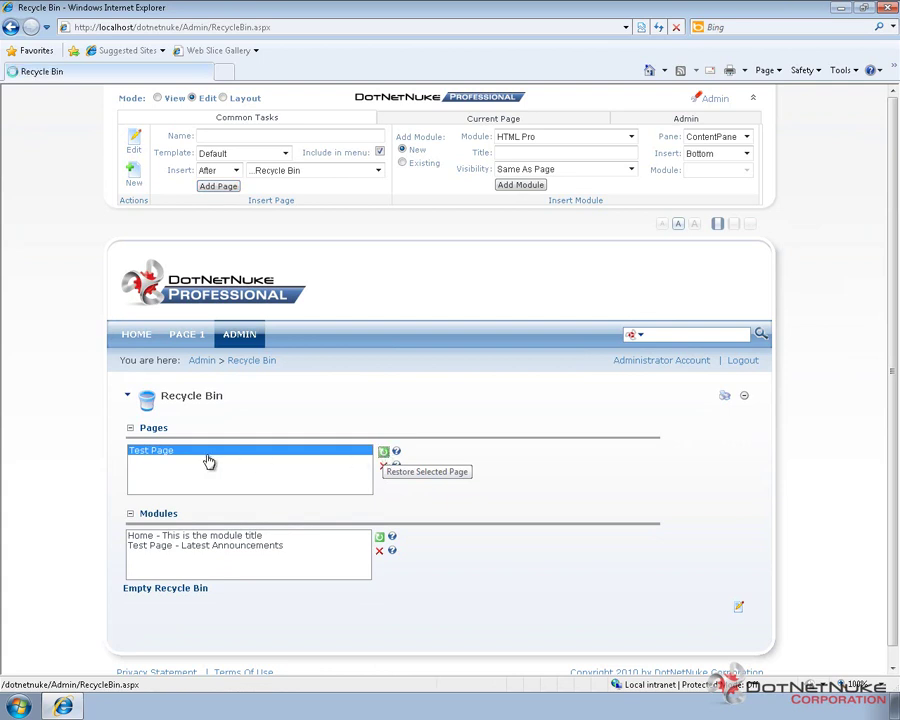
{"action": "left_click", "coordinate": [384, 455]}
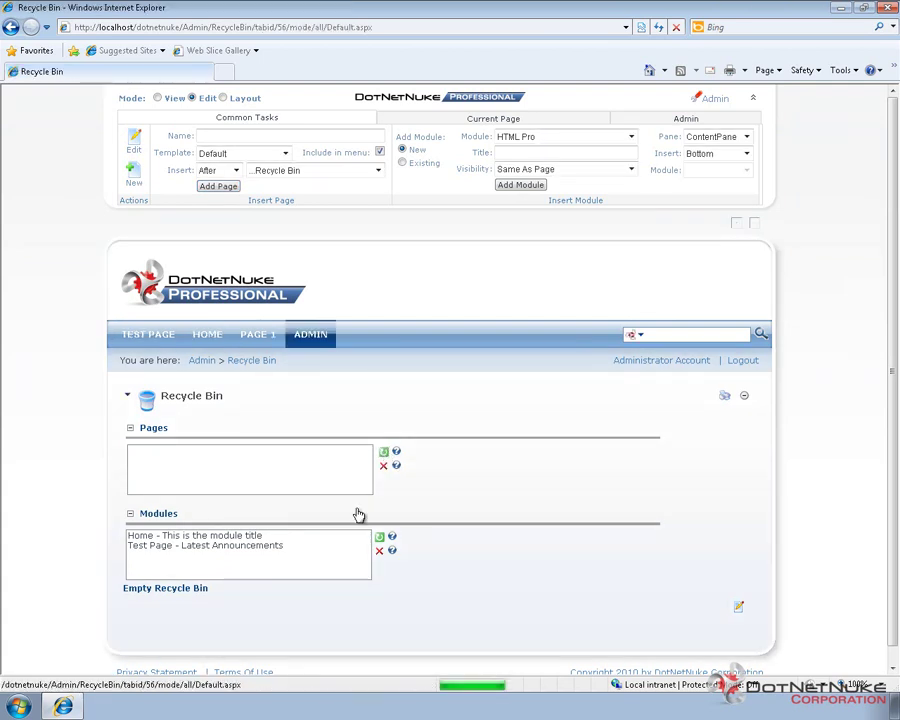
{"action": "left_click", "coordinate": [235, 547]}
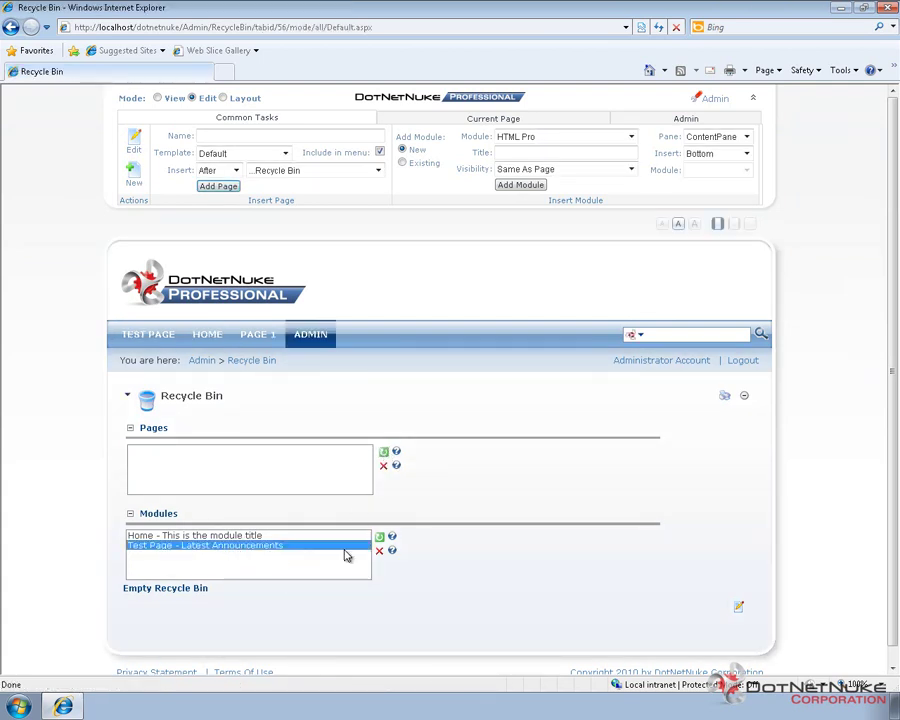
{"action": "left_click", "coordinate": [380, 539]}
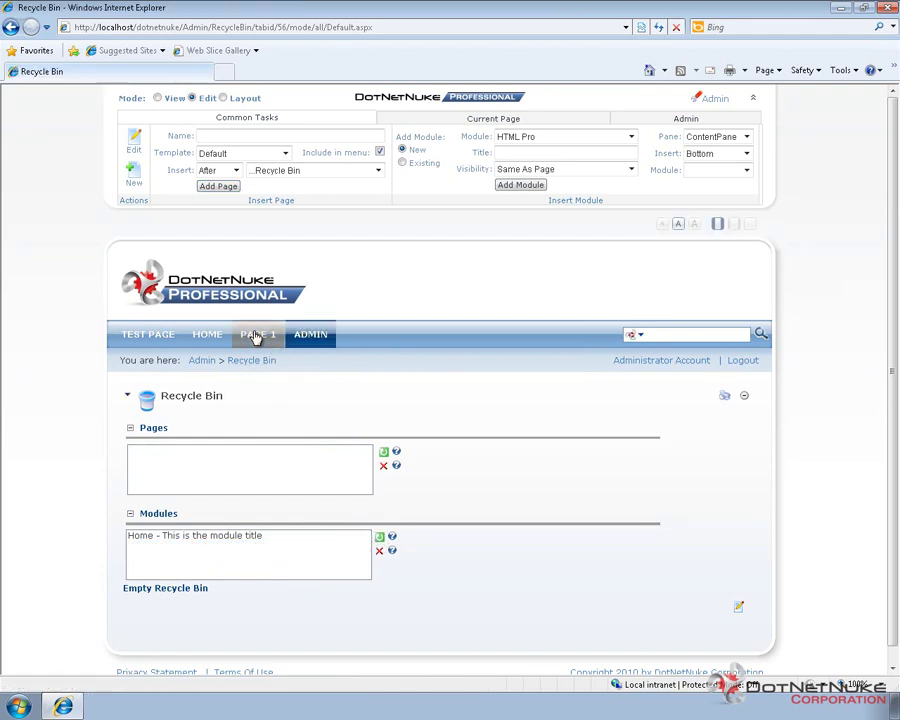
Set Test Page's position to After Page 1 in Current Page settings and update the page
{"action": "left_click", "coordinate": [172, 343]}
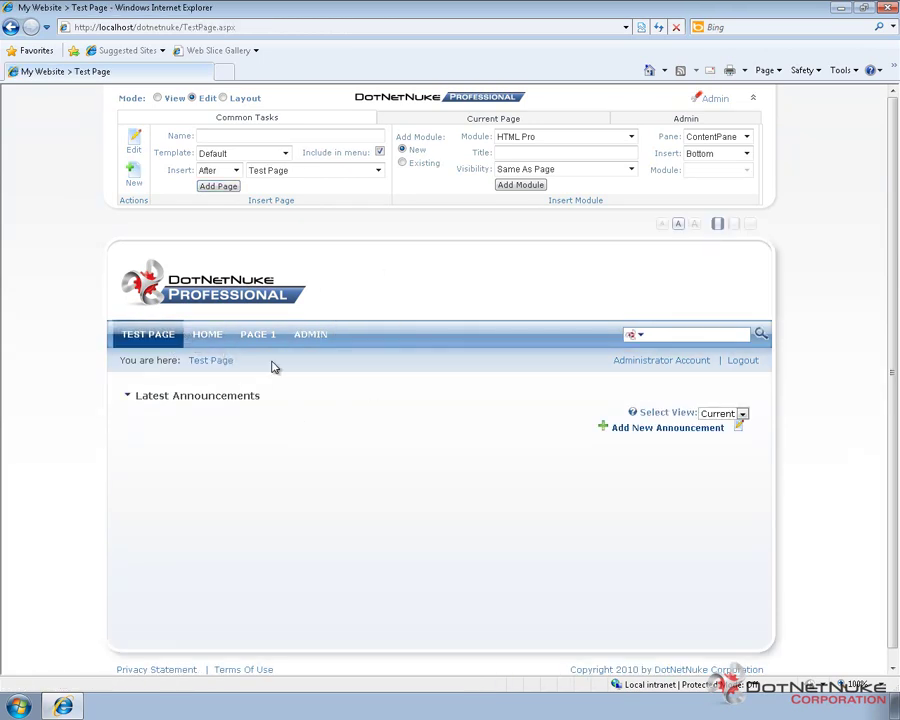
{"action": "left_click", "coordinate": [478, 119]}
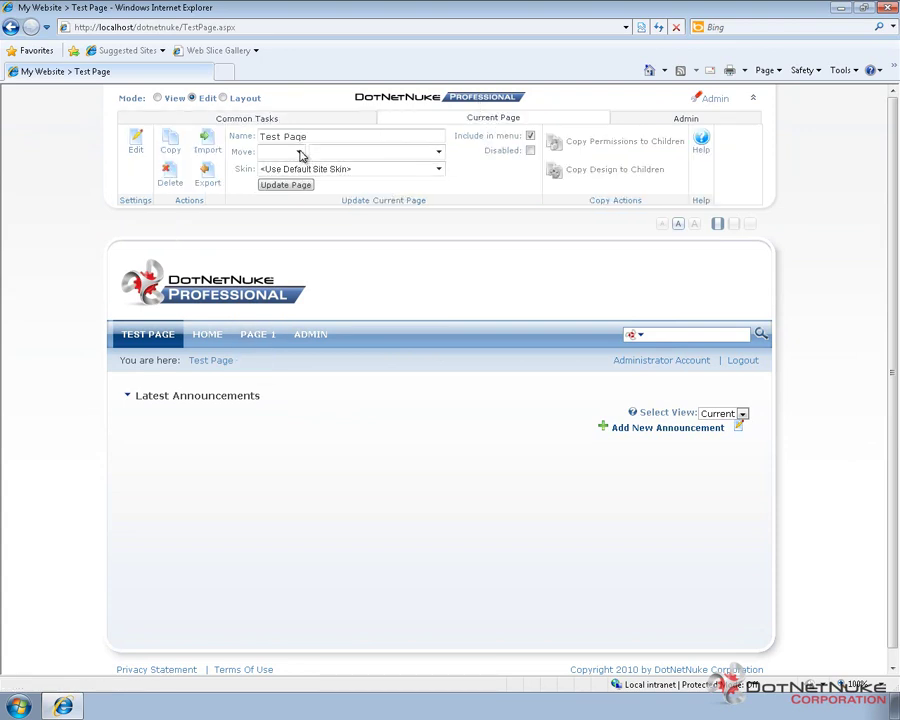
{"action": "left_click", "coordinate": [296, 152]}
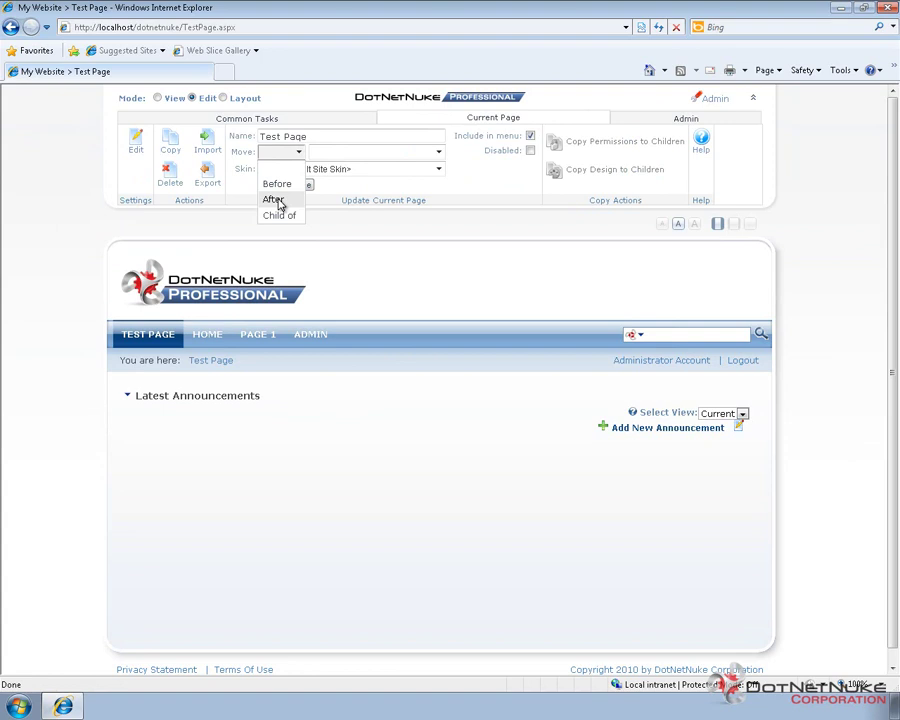
{"action": "left_click", "coordinate": [273, 199]}
{"action": "left_click", "coordinate": [362, 153]}
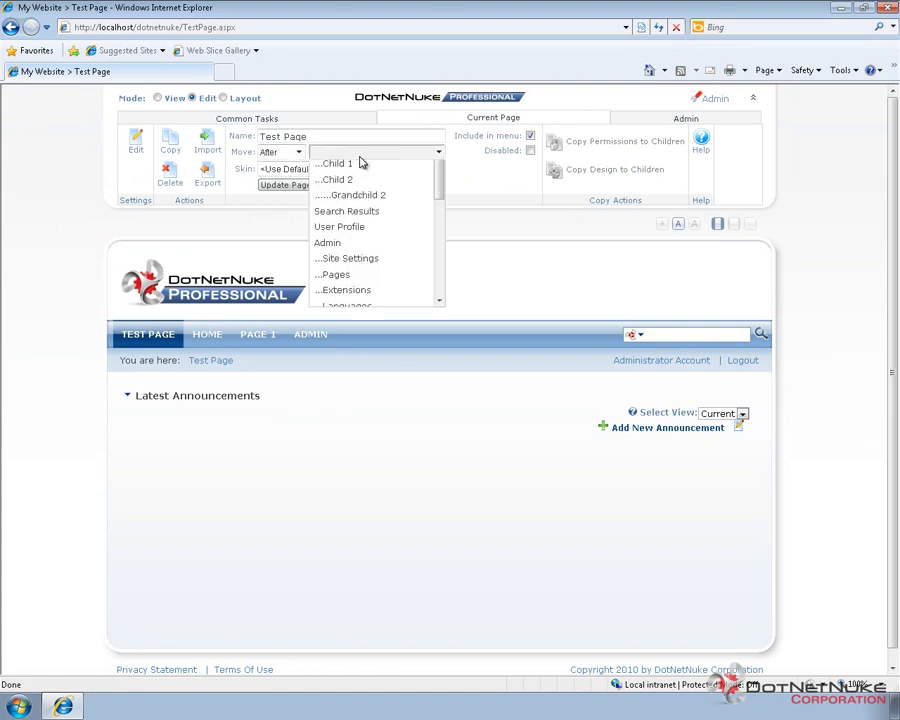
{"action": "left_click", "coordinate": [339, 214]}
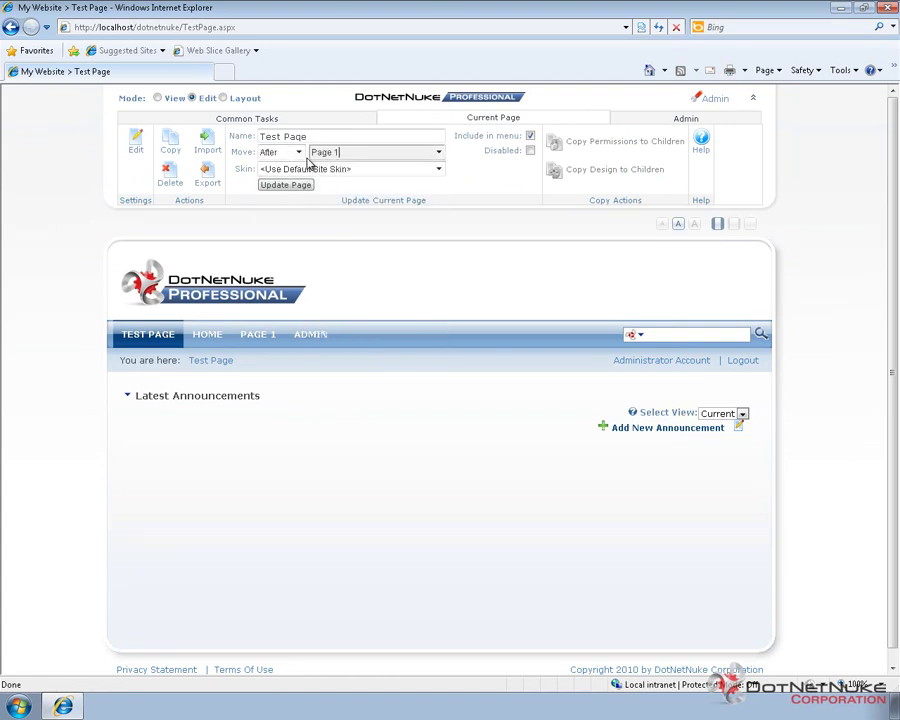
{"action": "left_click", "coordinate": [287, 186]}
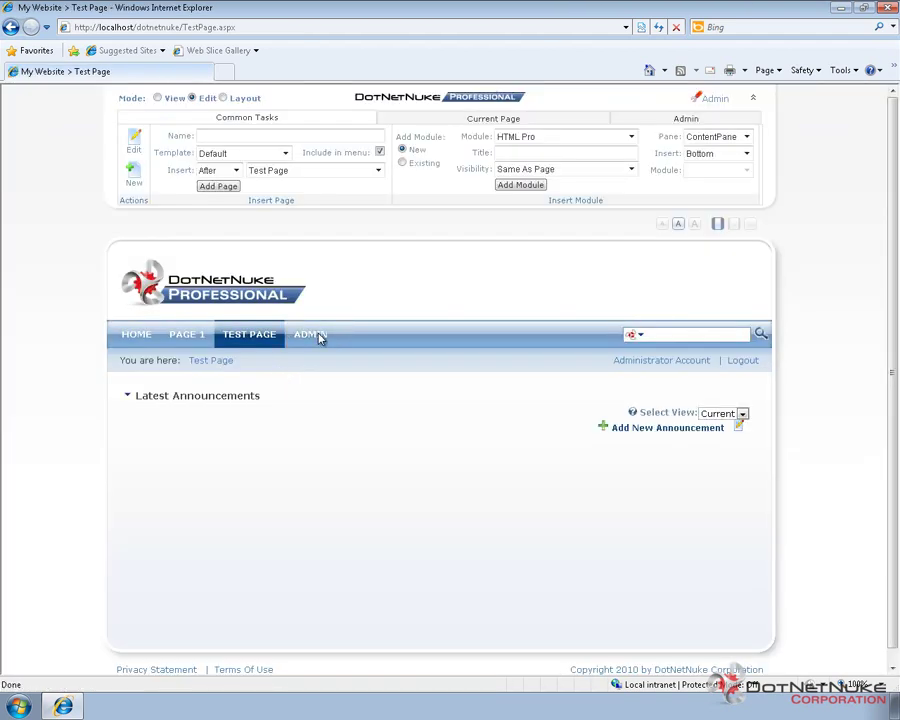
{"action": "mouse_move", "coordinate": [310, 334]}
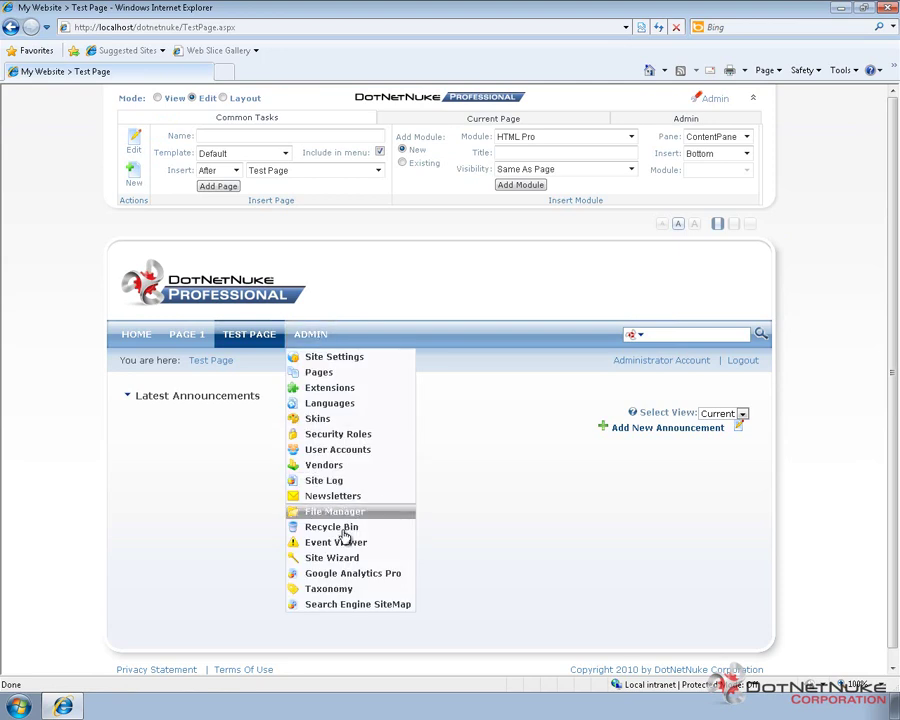
Open Admin > Recycle Bin and empty it, confirming the permanent deletion
{"action": "left_click", "coordinate": [340, 529]}
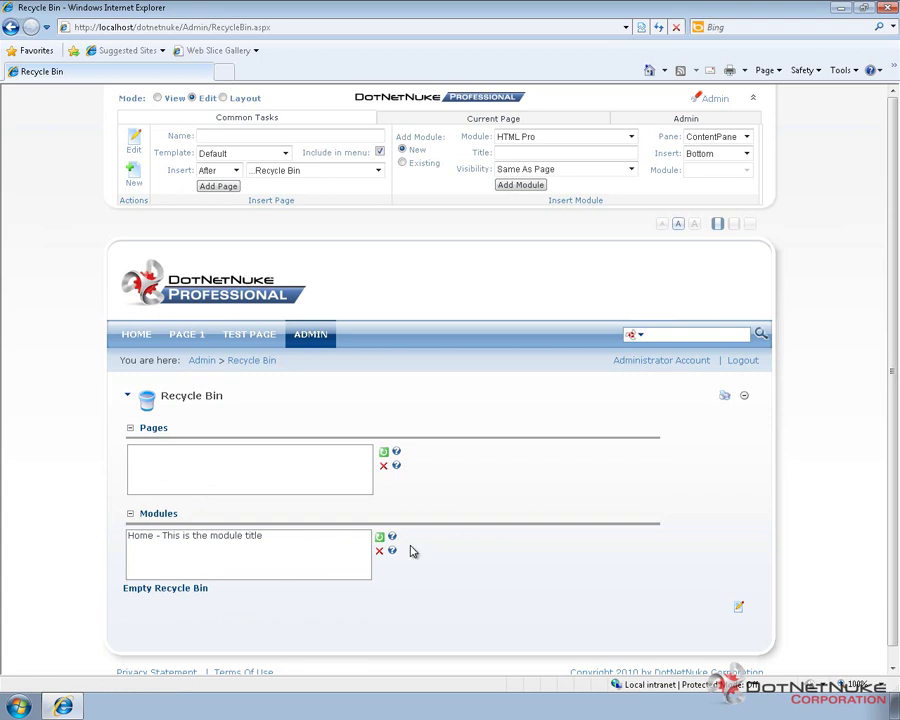
{"action": "left_click", "coordinate": [178, 590]}
{"action": "left_click", "coordinate": [514, 401]}
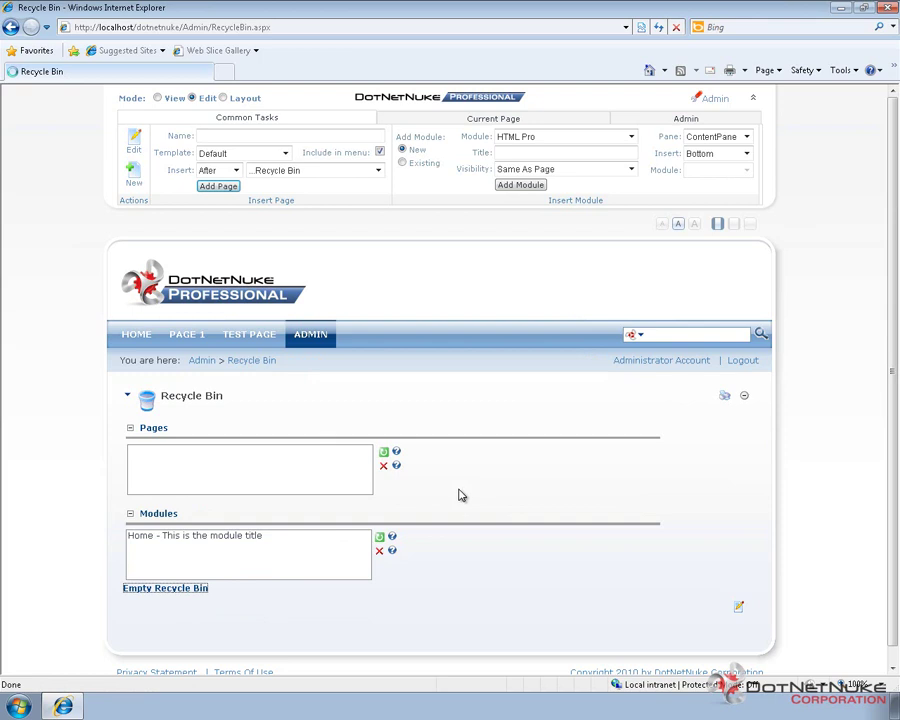